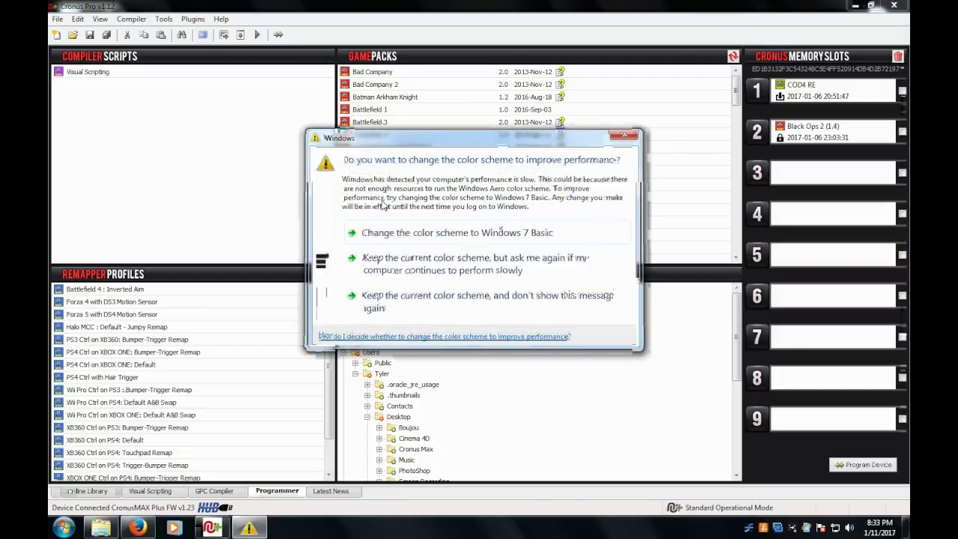
- Dismiss the Windows color scheme prompt and assign the Black Ops GamePack to memory slot 3
click(621, 136)
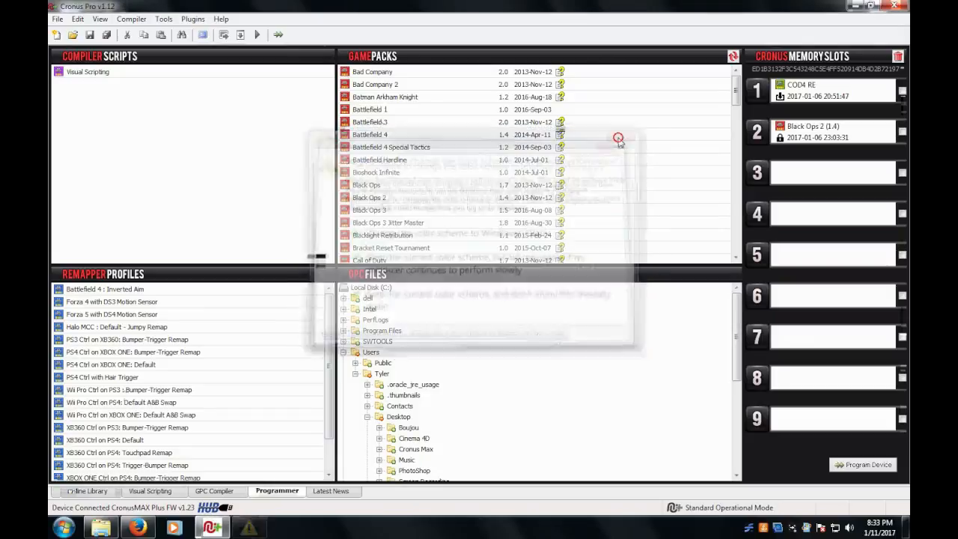
click(372, 188)
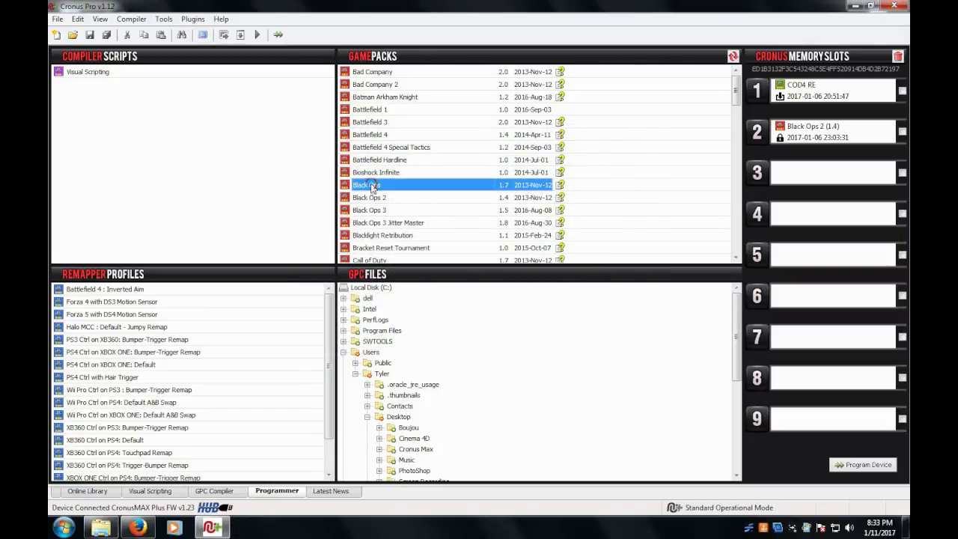
drag(372, 188, 813, 133)
drag(571, 149, 526, 183)
drag(387, 187, 793, 178)
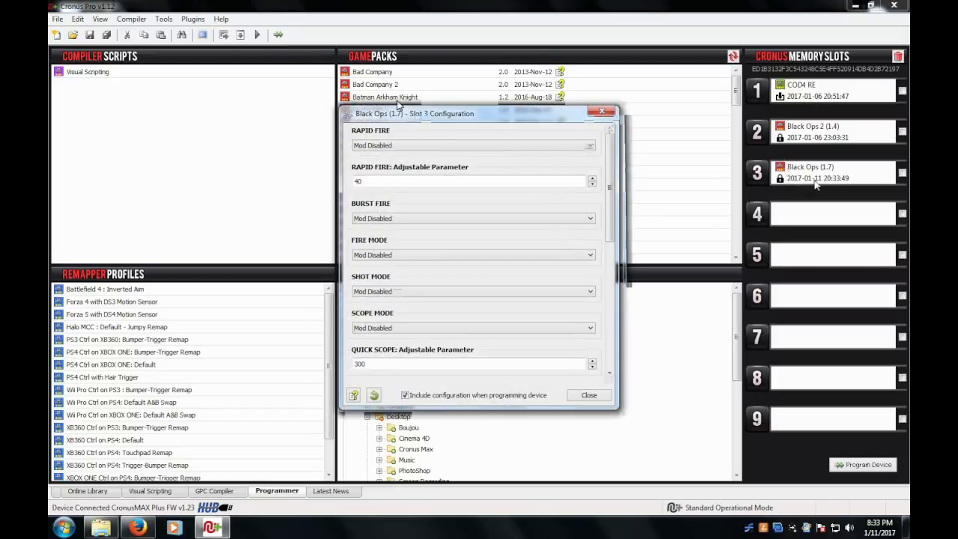
- Set Rapid Fire to Optimized Rapid Fire in the slot 3 configuration
click(484, 146)
click(479, 163)
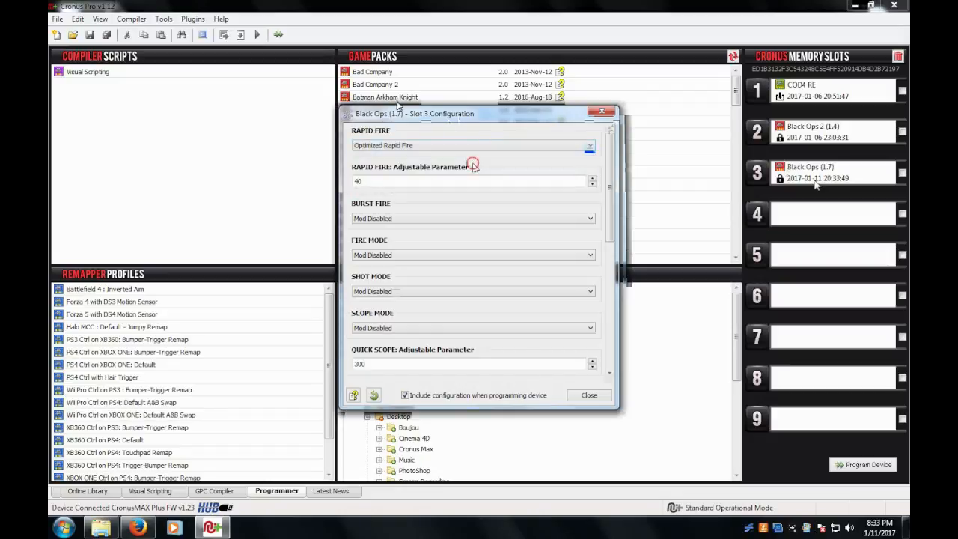
click(533, 148)
click(532, 148)
- Review the available Burst Fire, Fire Mode and Shot Mode options, keeping each mod disabled
click(493, 220)
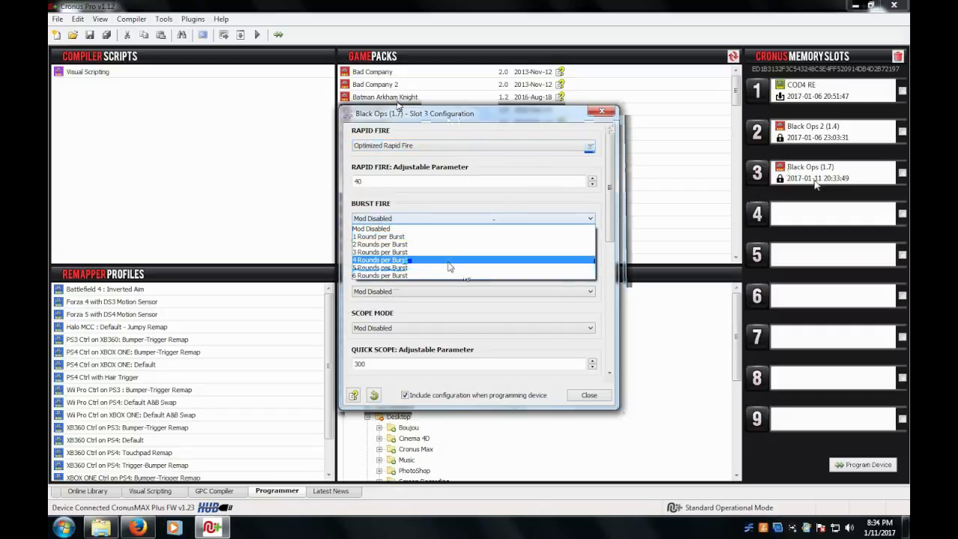
click(457, 229)
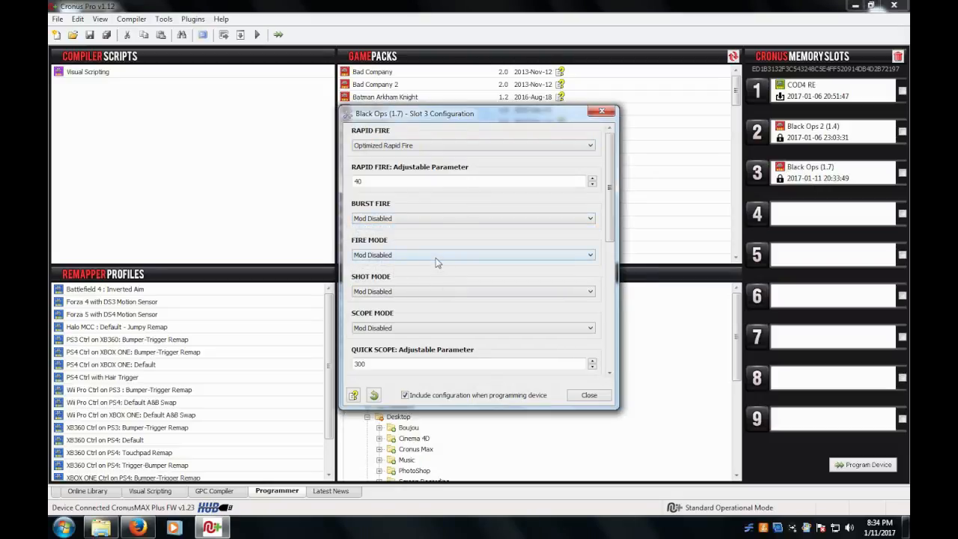
click(437, 258)
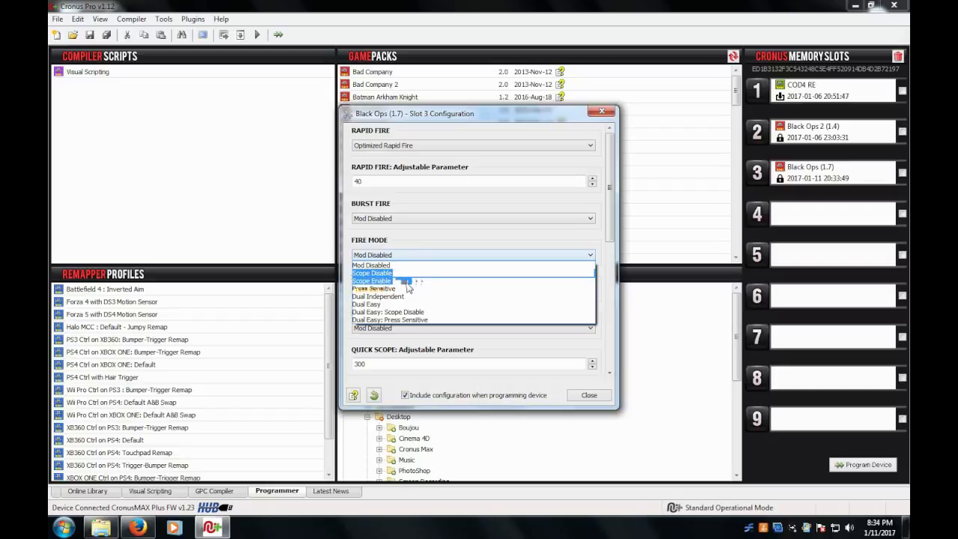
click(447, 247)
scroll(444, 259, down, 1)
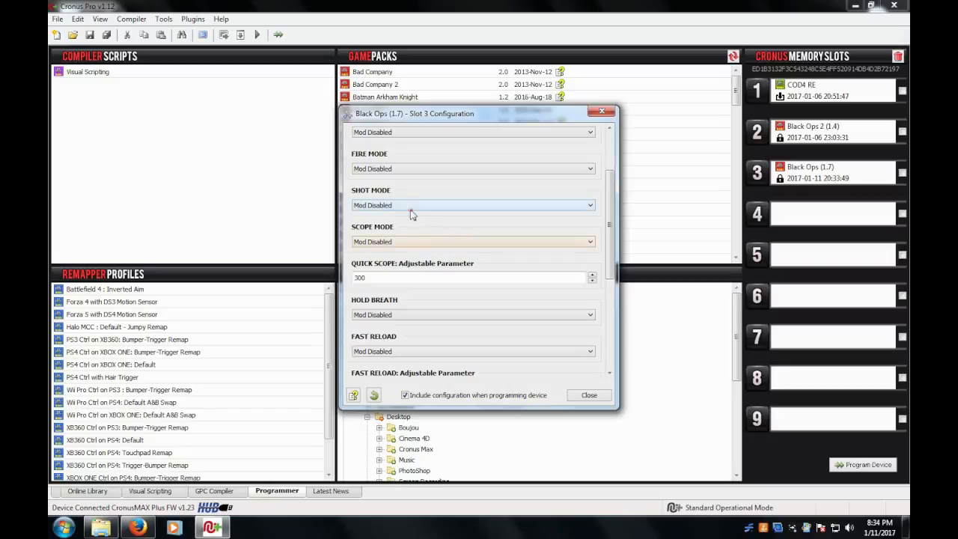
click(410, 209)
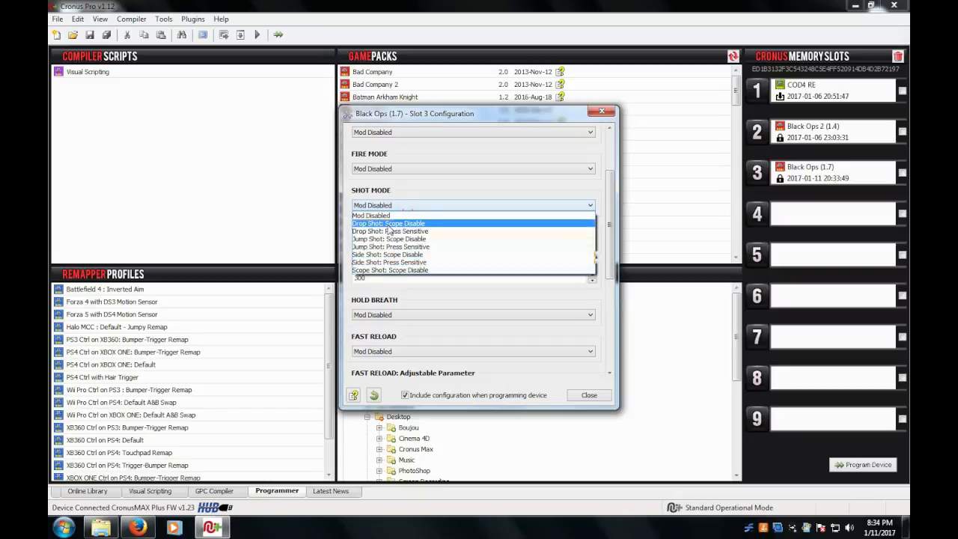
click(402, 283)
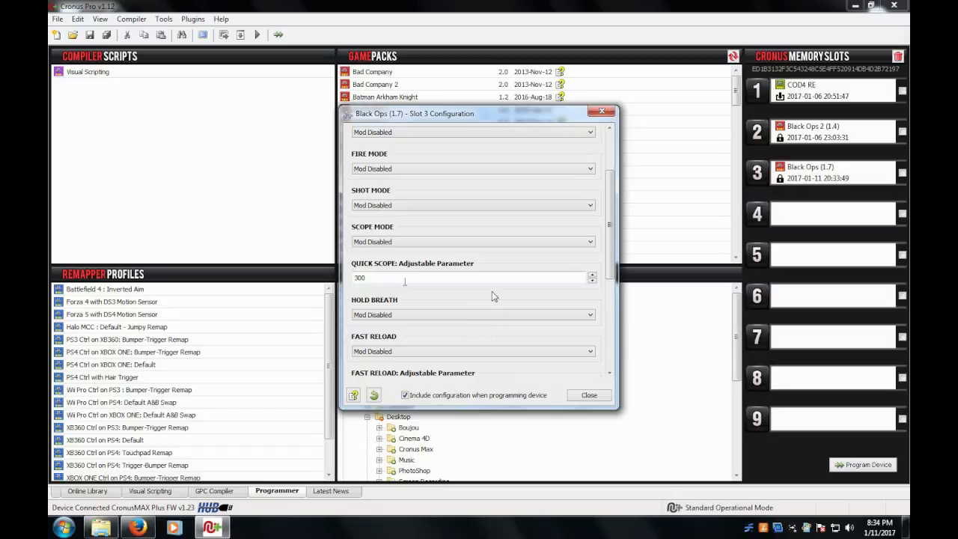
- Set Hold Breath to Press Sensitive in the Black Ops configuration
click(521, 315)
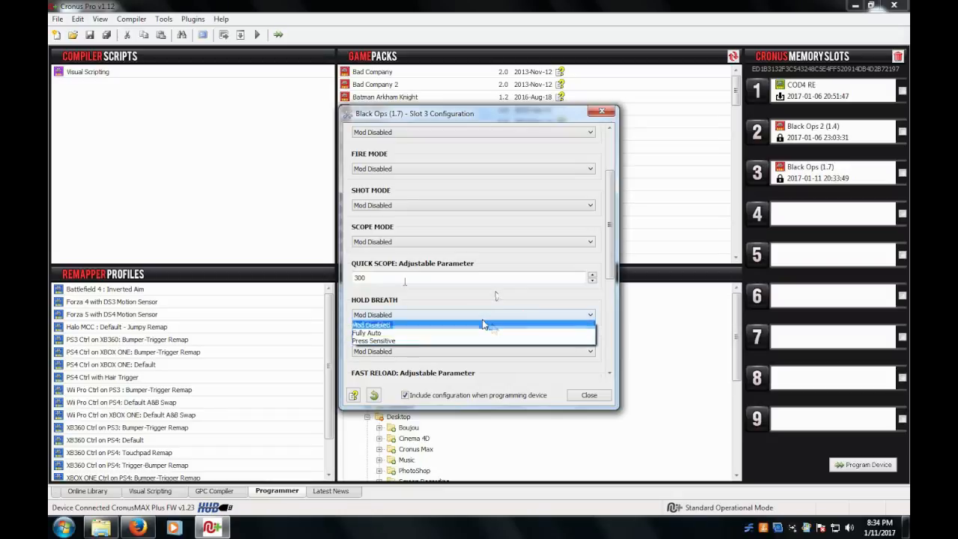
click(453, 341)
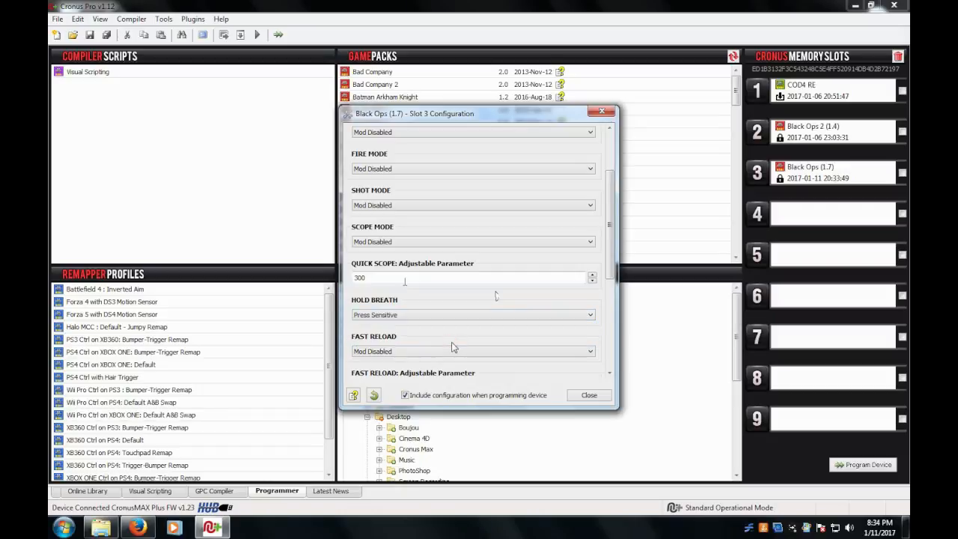
click(542, 316)
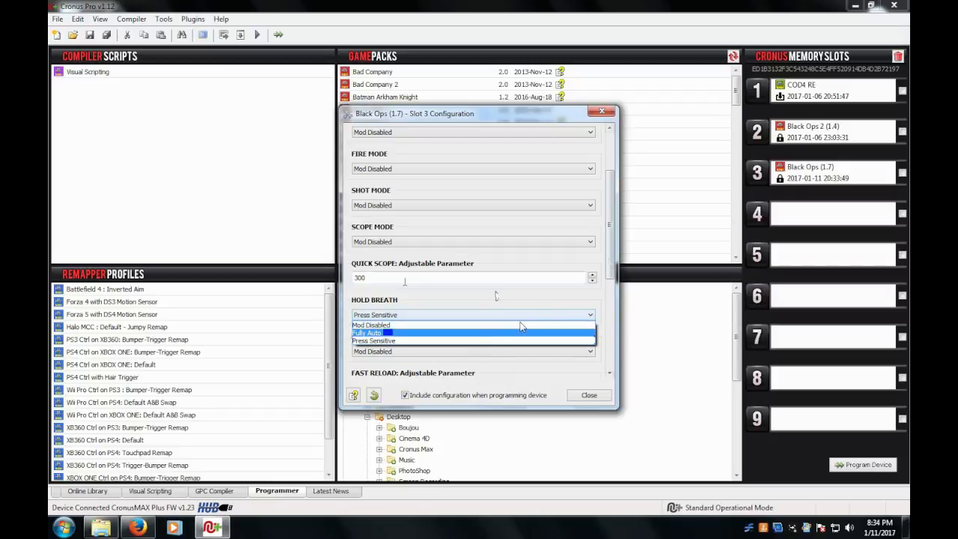
click(610, 255)
drag(610, 255, 610, 294)
click(551, 234)
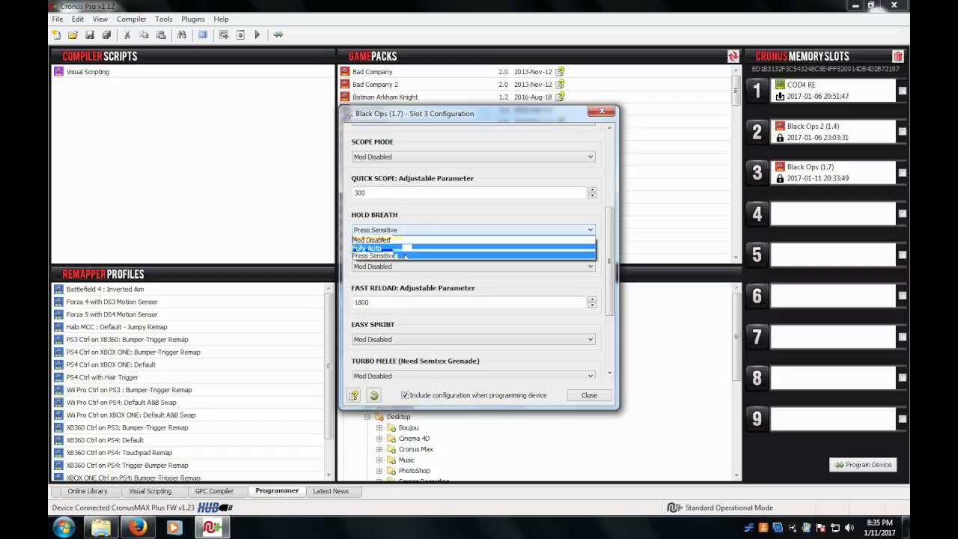
click(408, 255)
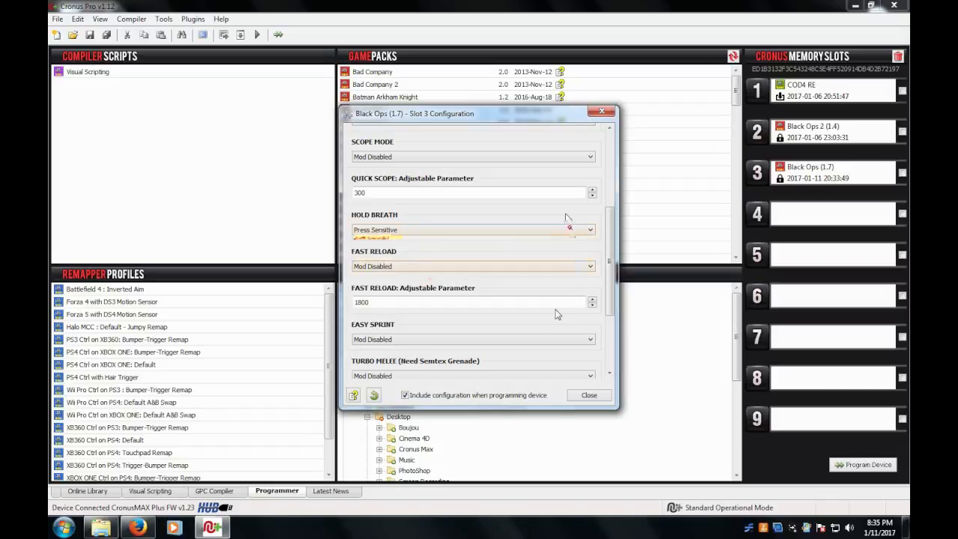
click(566, 228)
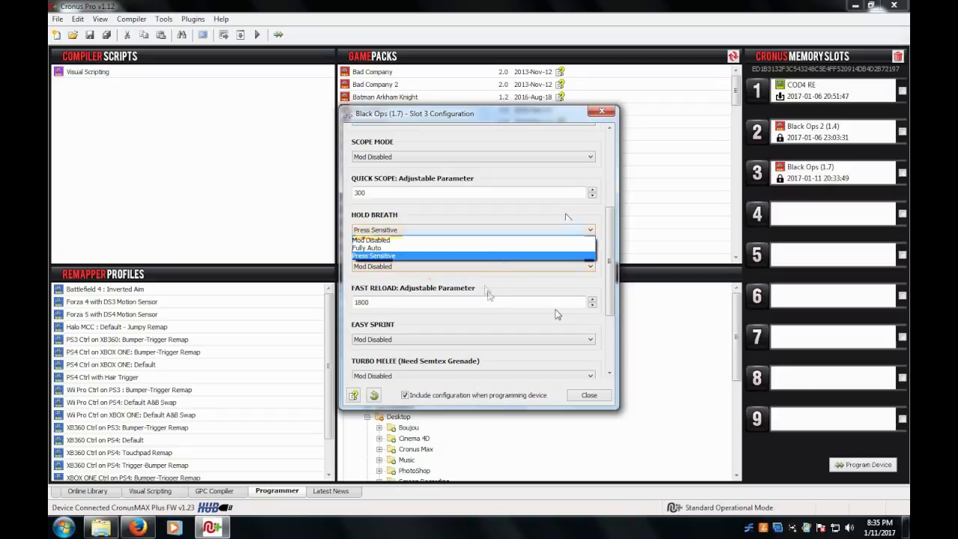
click(485, 280)
- Review the available Fast Reload and Easy Sprint options, keeping both mods disabled
click(479, 267)
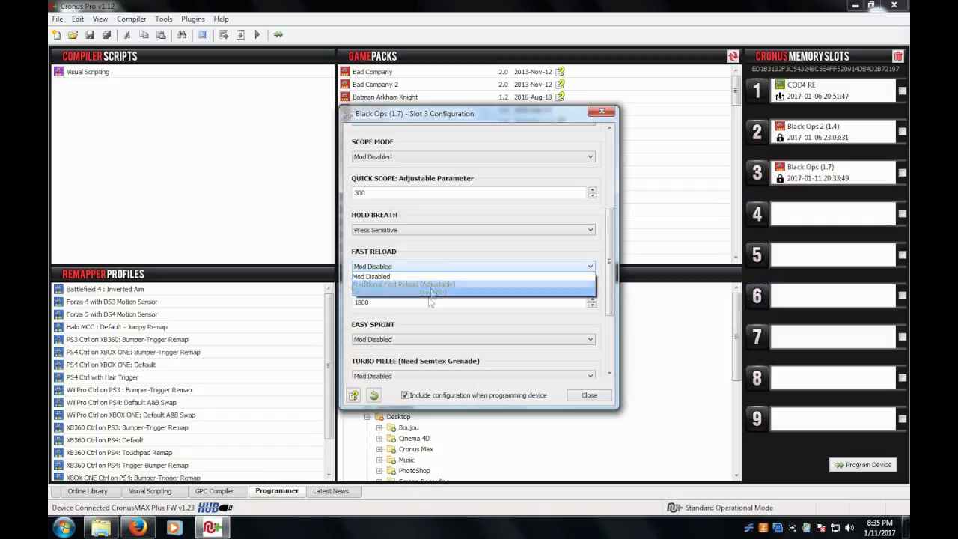
click(431, 323)
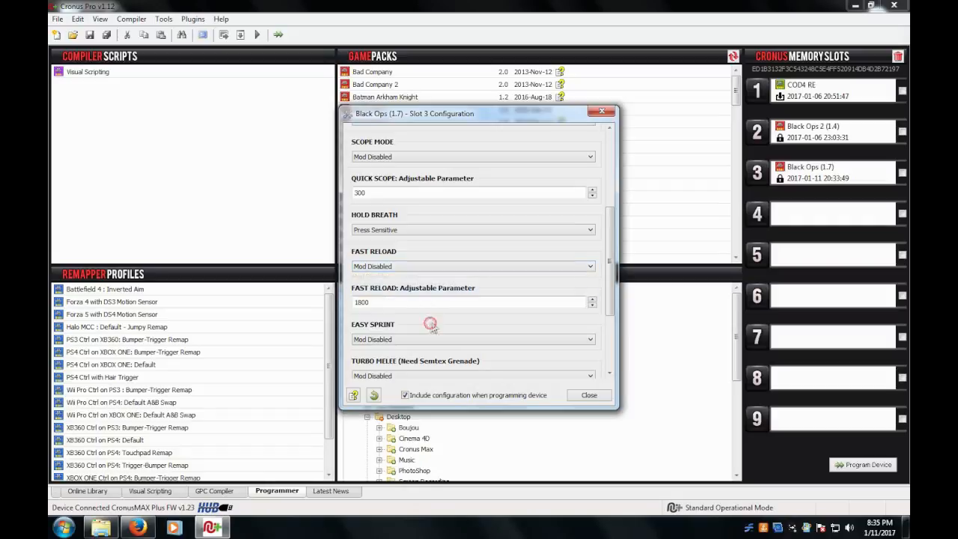
scroll(461, 321, down, 1)
scroll(490, 314, down, 1)
click(481, 279)
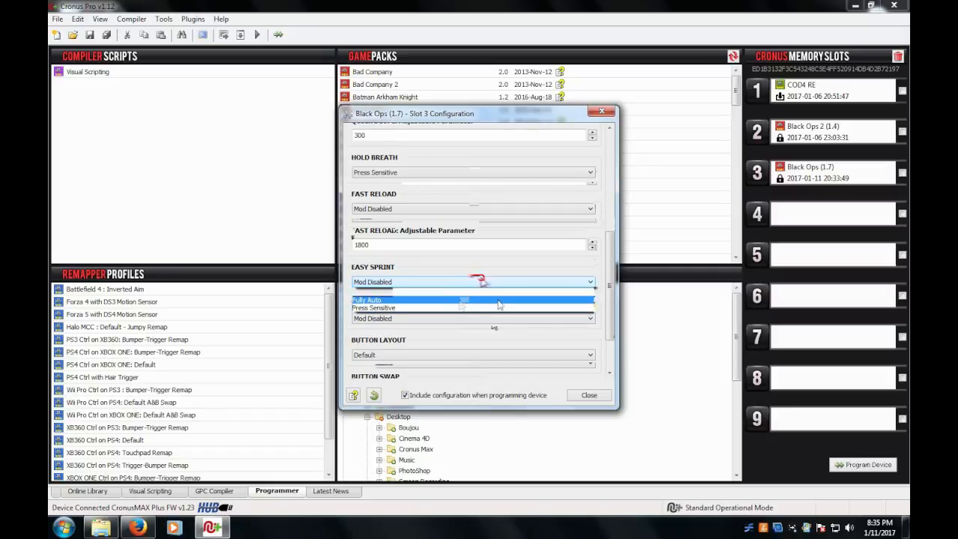
click(535, 334)
scroll(536, 334, down, 2)
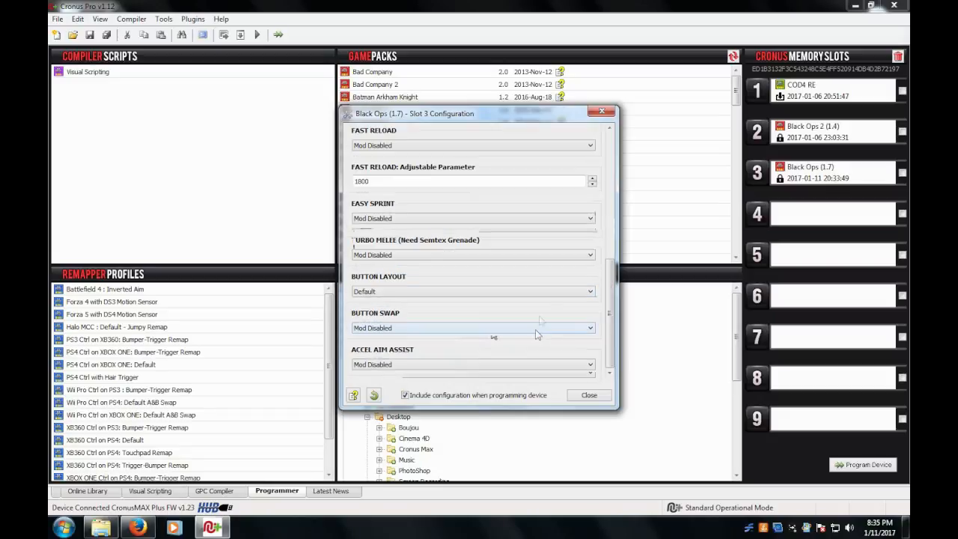
- Review the Button Layout, Button Swap and Accel Aim Assist choices without changing any of them
click(541, 292)
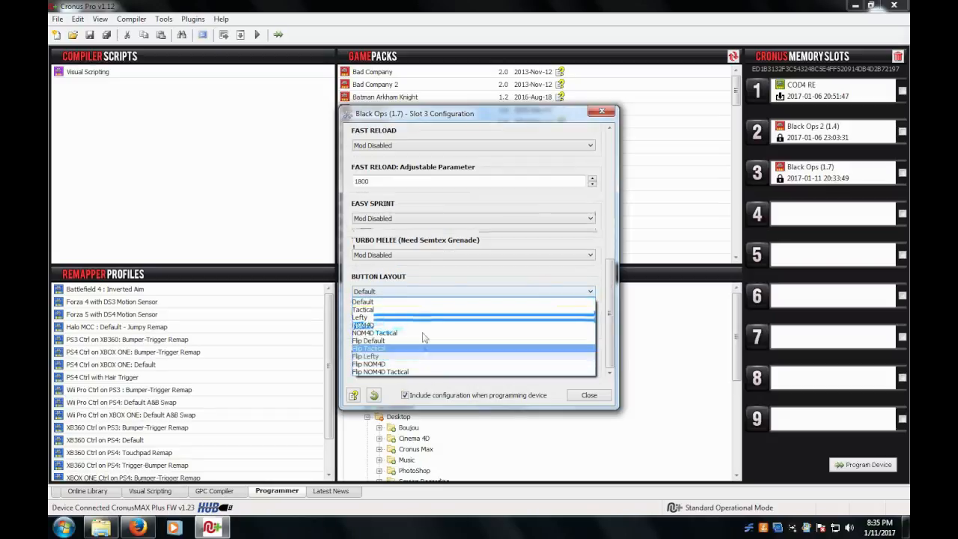
click(451, 267)
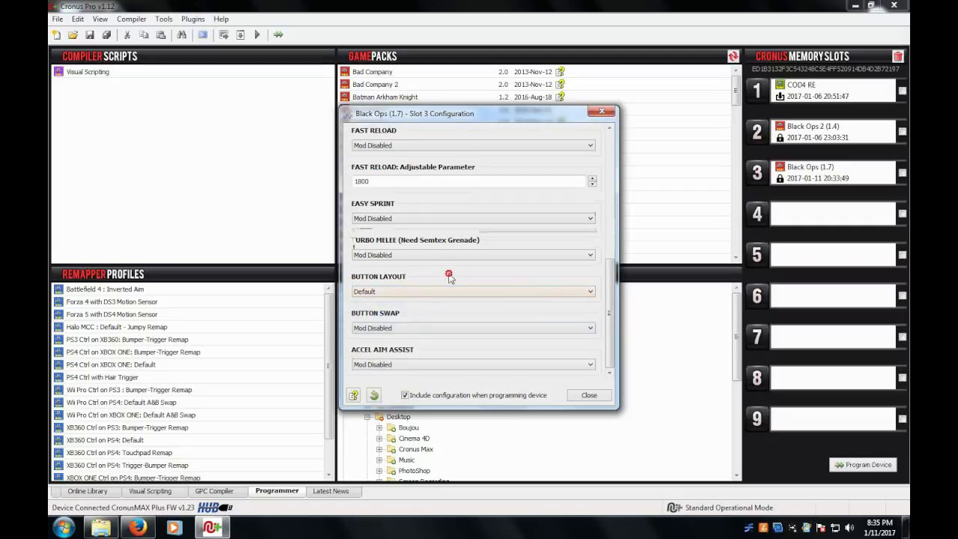
click(429, 330)
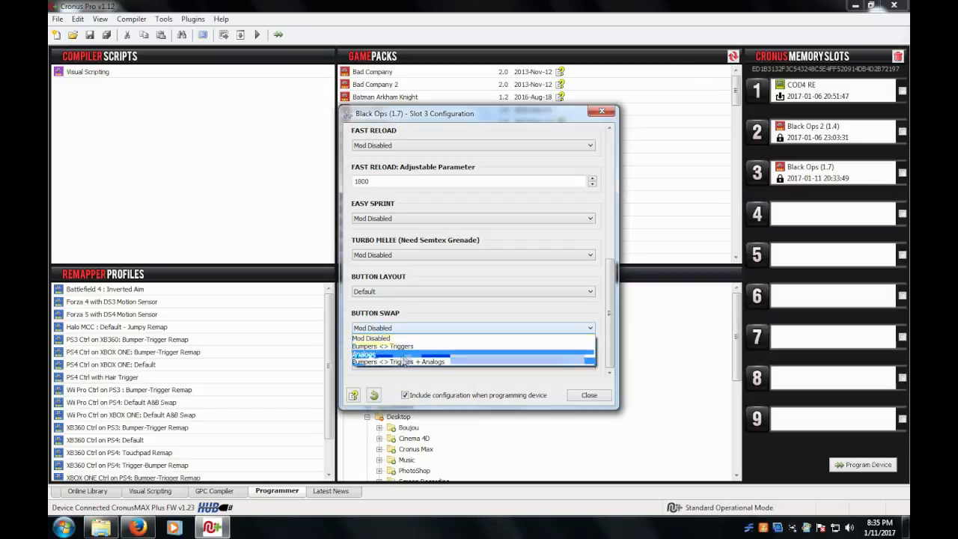
click(456, 362)
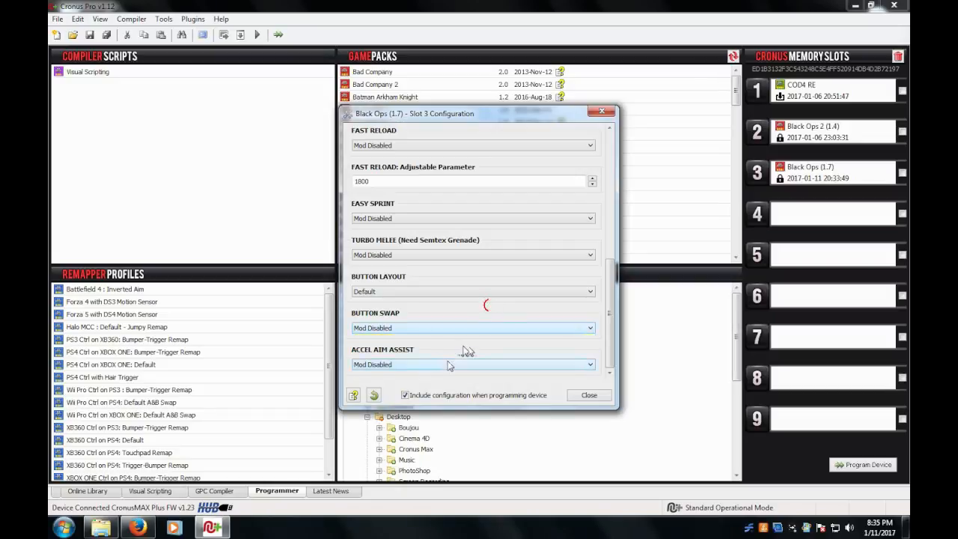
click(446, 367)
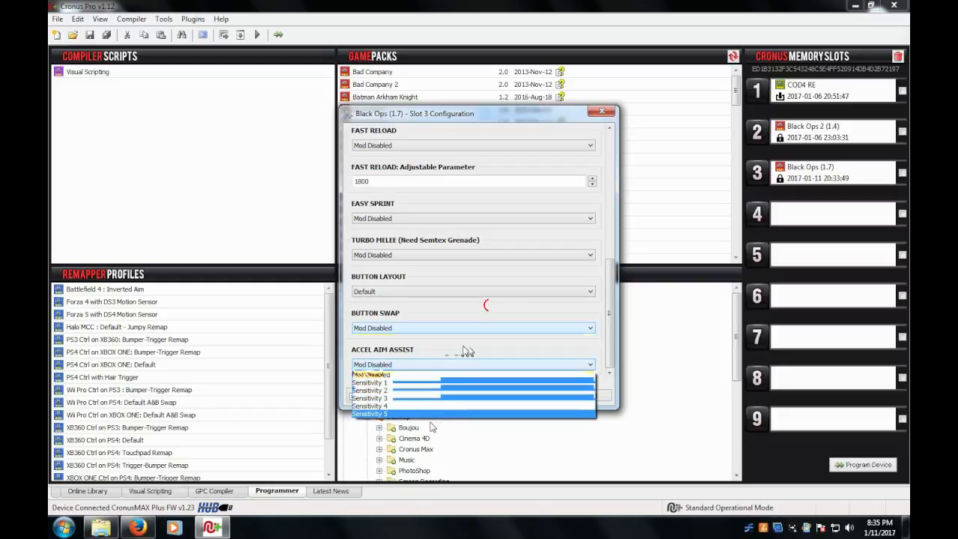
click(424, 309)
- Close the slot 3 configuration, view the device programming summary and cancel the programming
click(596, 395)
click(841, 465)
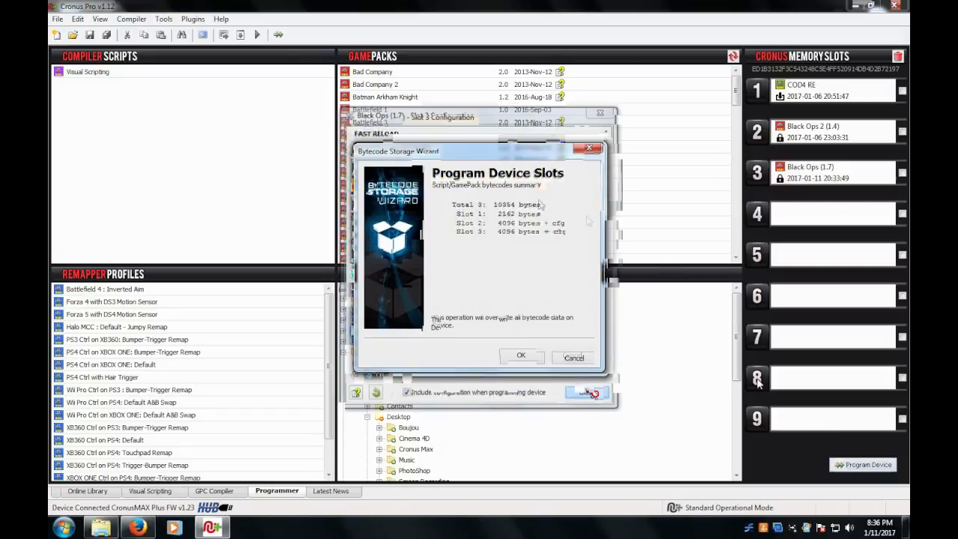
click(573, 358)
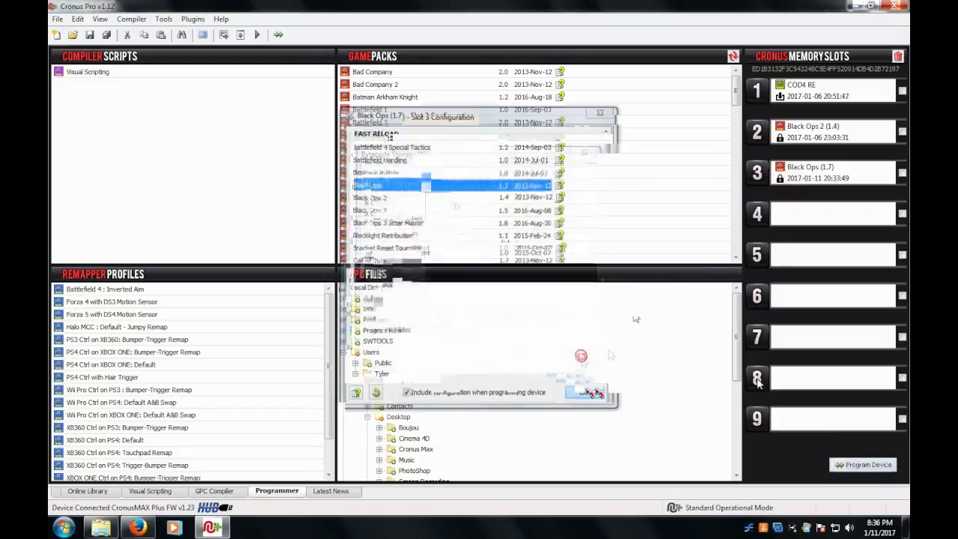
- Delete the Black Ops GamePack from memory slot 3 and program the device with the remaining slots 1 and 2
click(902, 172)
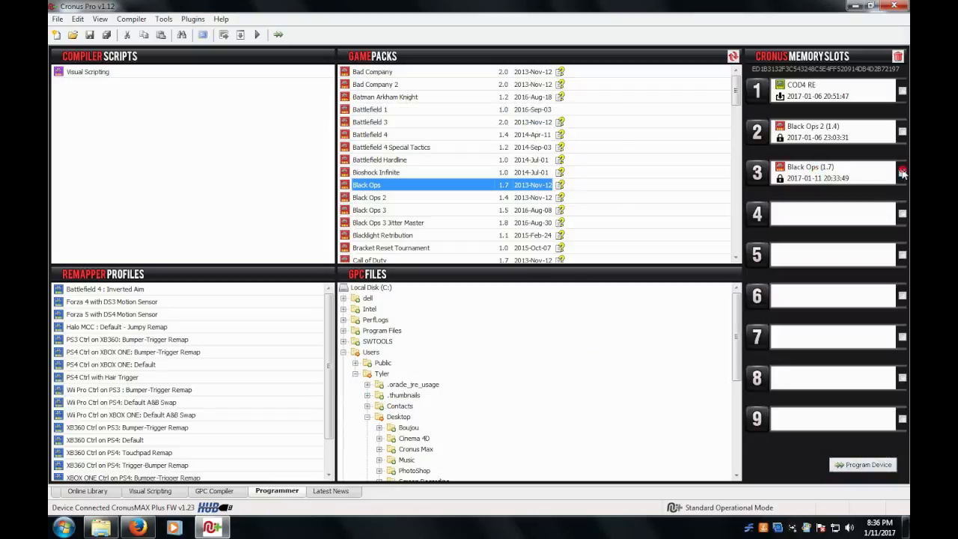
click(897, 60)
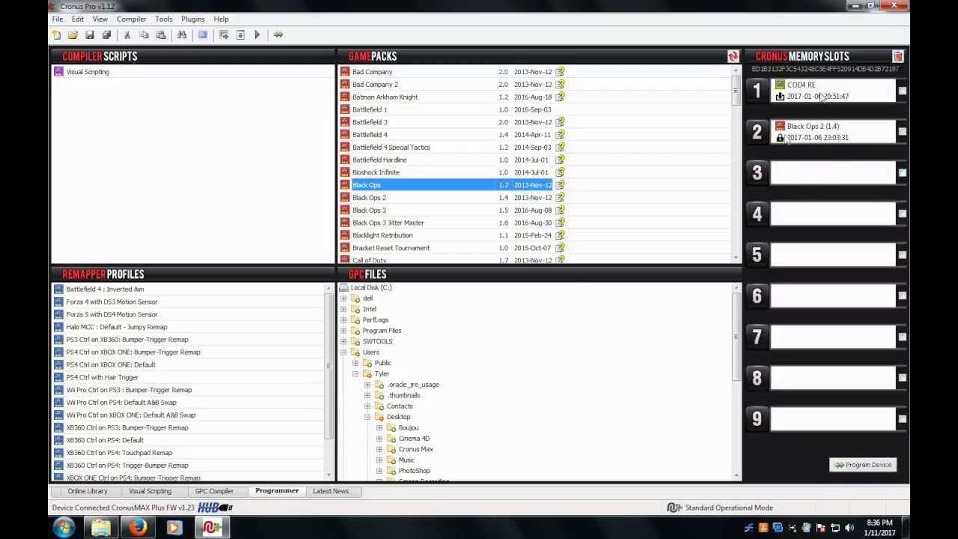
click(860, 465)
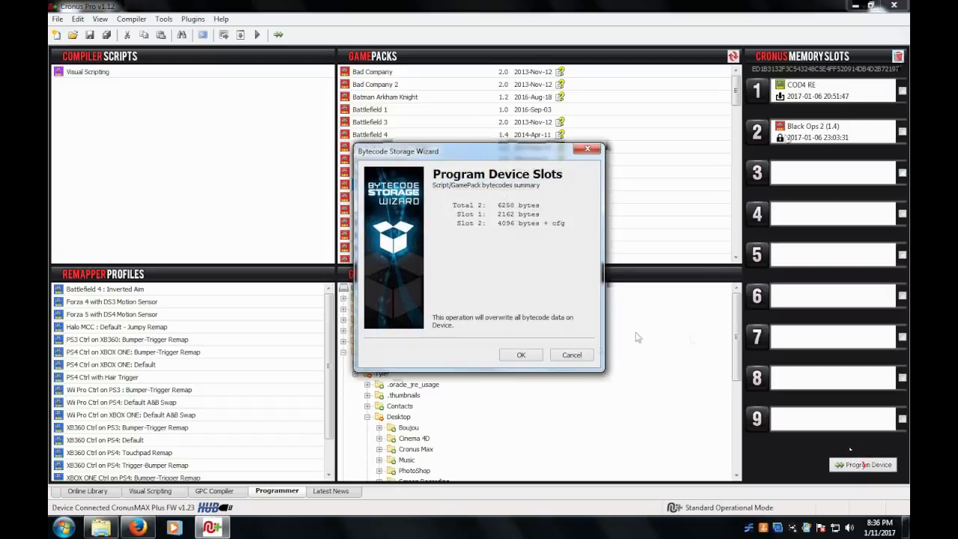
click(522, 356)
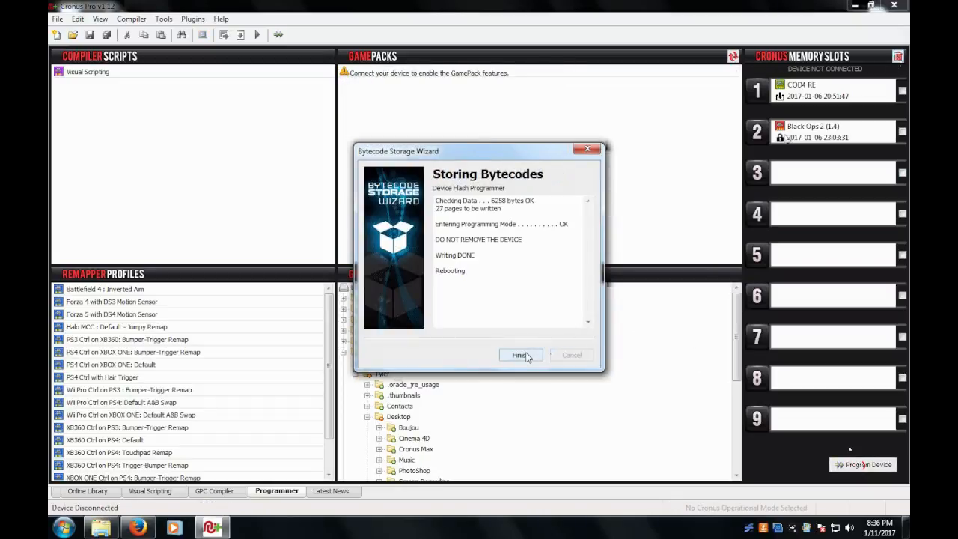
click(523, 355)
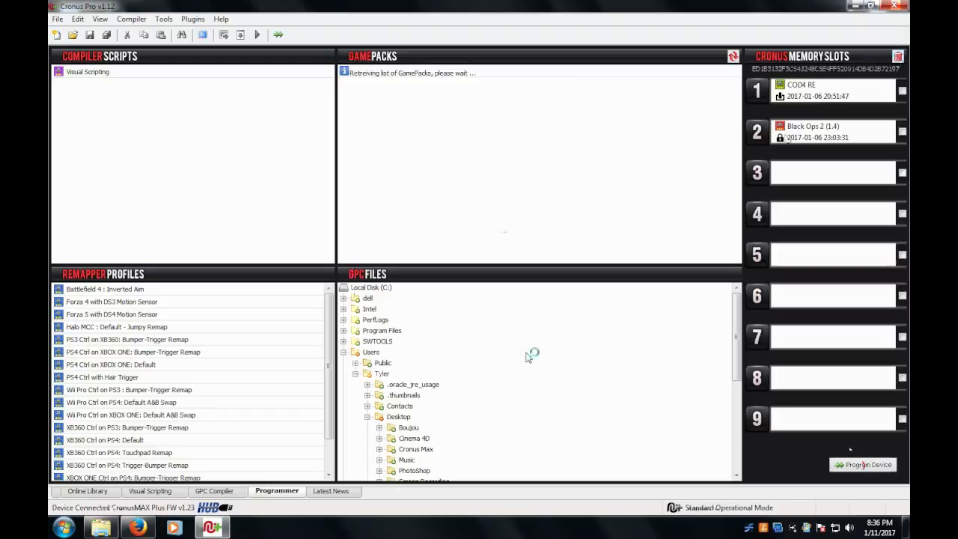